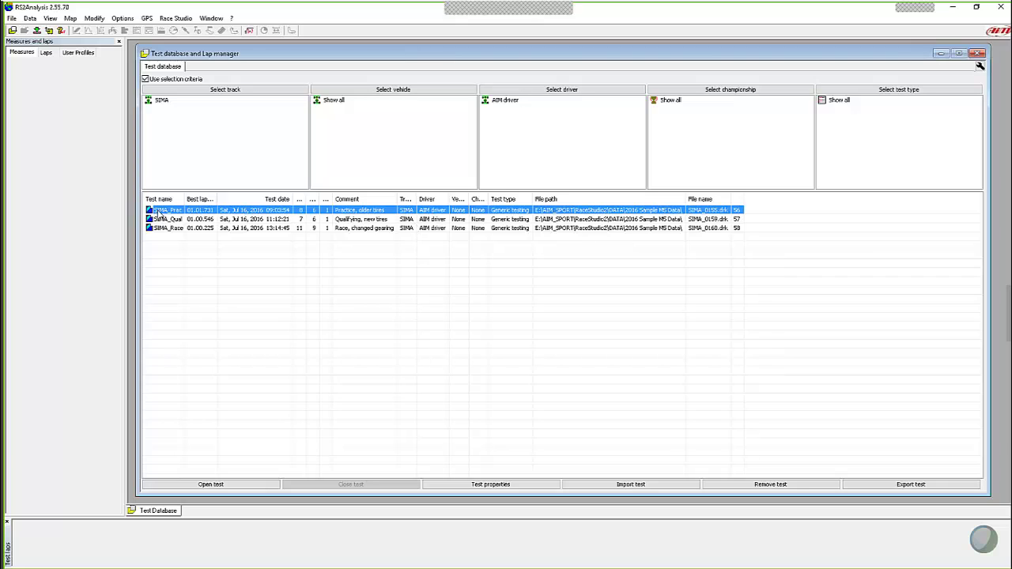
Open the SIMA_Prac practice test to show lap 6's GPS_Speed trace beside the track map.
{"action": "double_click", "coordinate": [158, 213]}
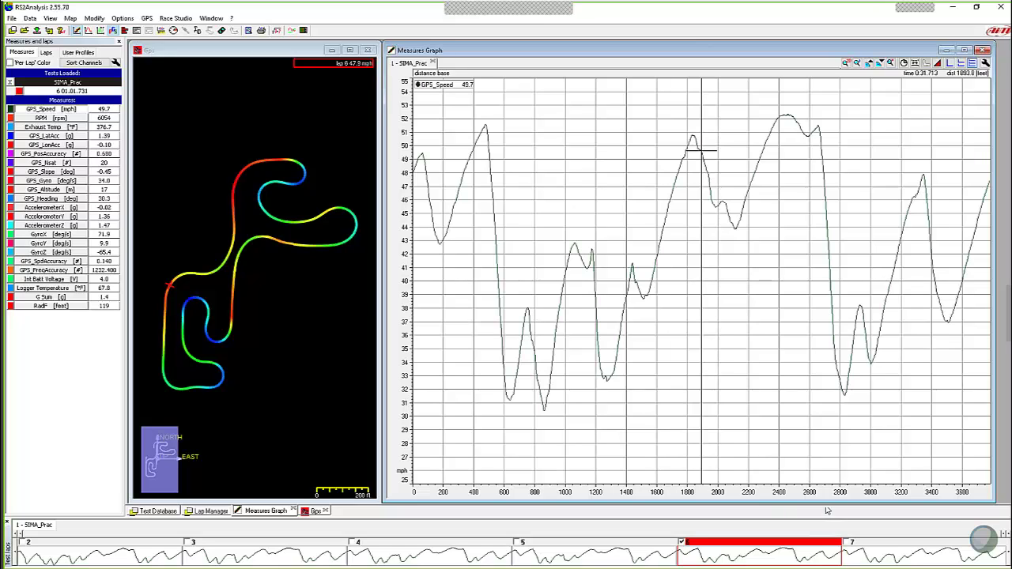
Overlay laps 5, 7 and 4 on lap 6's speed trace and place the cursor at the first corner.
{"action": "left_click", "coordinate": [46, 52]}
{"action": "left_click", "coordinate": [11, 114]}
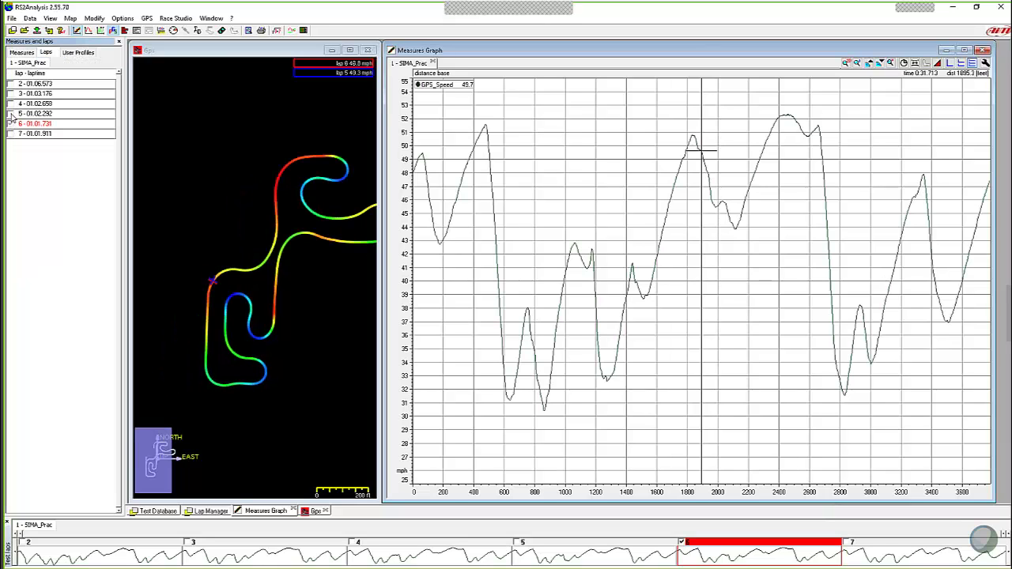
{"action": "left_click", "coordinate": [22, 53]}
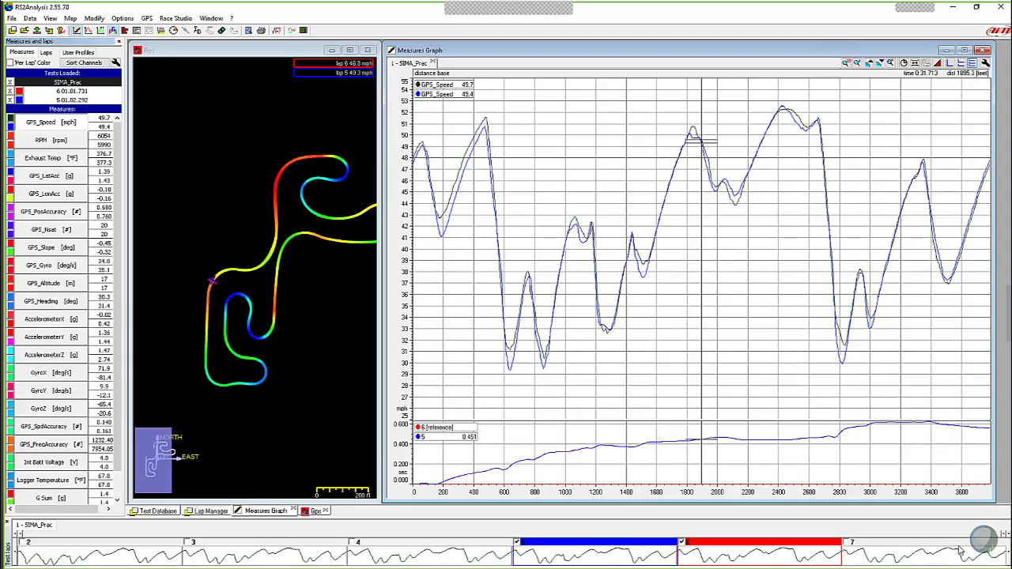
{"action": "left_click", "coordinate": [907, 556]}
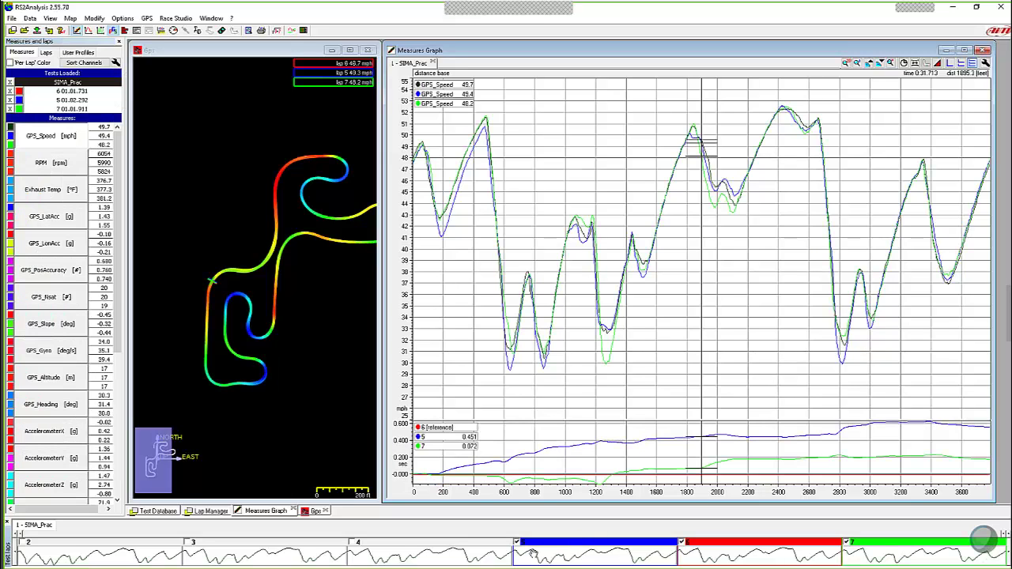
{"action": "left_click", "coordinate": [490, 559]}
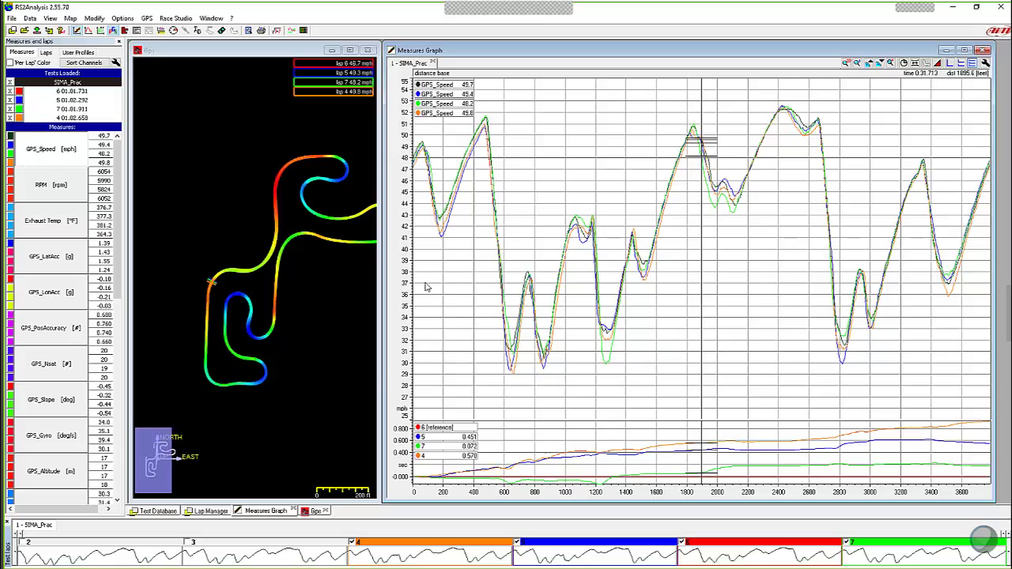
{"action": "left_click_drag", "start_coordinate": [433, 263], "coordinate": [442, 266]}
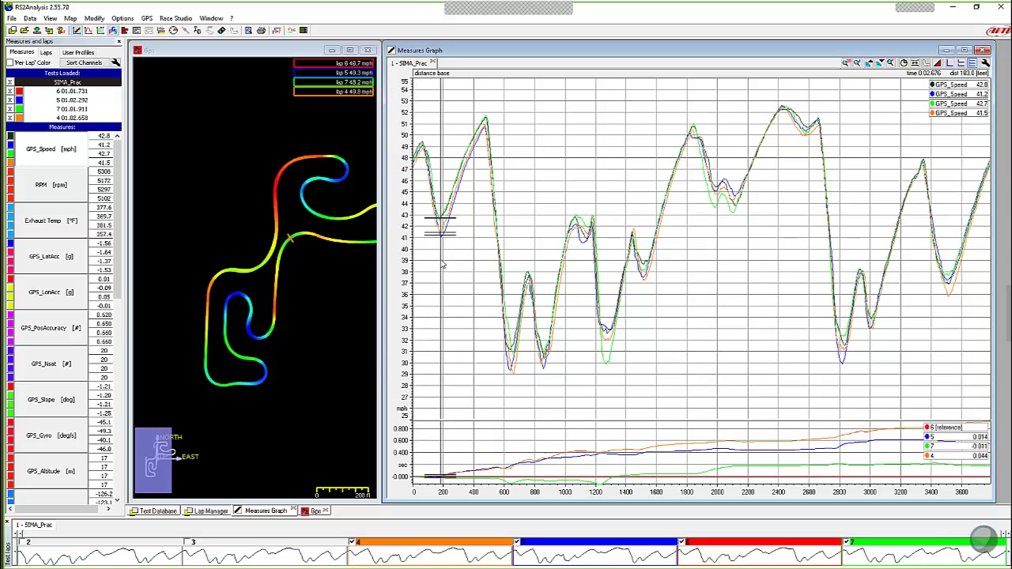
{"action": "left_click", "coordinate": [443, 213]}
{"action": "left_click_drag", "start_coordinate": [443, 229], "coordinate": [442, 239]}
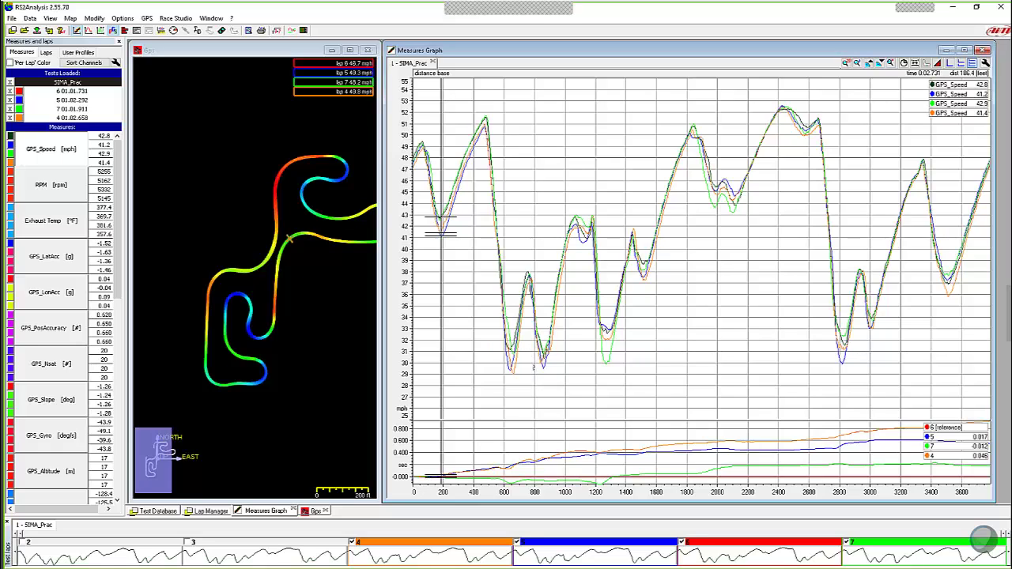
Move the graph cursor through the corners from about 650 ft to about 1,115 ft.
{"action": "left_click", "coordinate": [514, 355]}
{"action": "mouse_move", "coordinate": [514, 356]}
{"action": "left_mouse_down"}
{"action": "mouse_move", "coordinate": [504, 354]}
{"action": "mouse_move", "coordinate": [544, 355]}
{"action": "left_mouse_up"}
{"action": "mouse_move", "coordinate": [581, 257]}
{"action": "left_mouse_down"}
{"action": "mouse_move", "coordinate": [580, 237]}
{"action": "mouse_move", "coordinate": [588, 241]}
{"action": "left_mouse_up"}
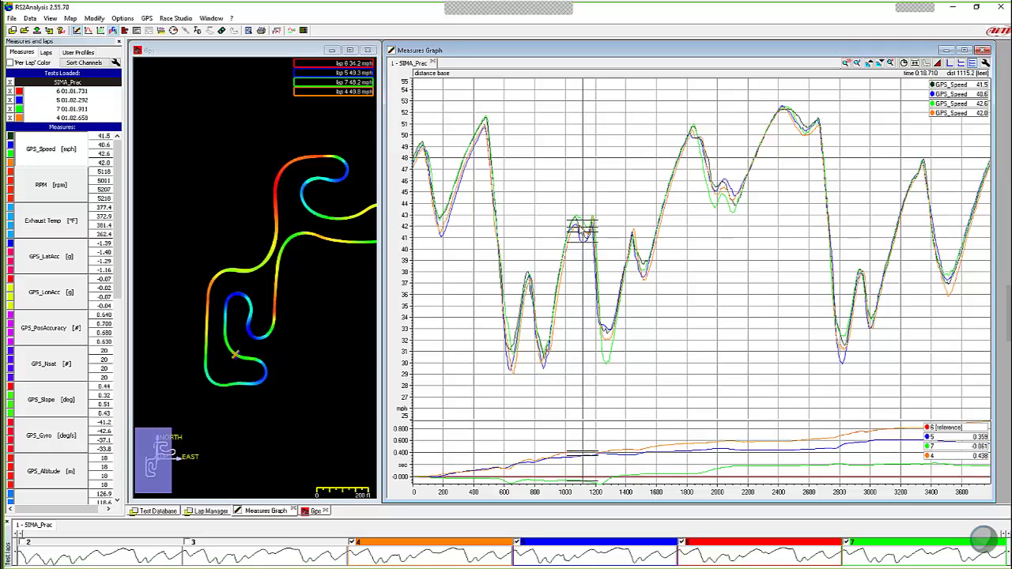
Compare the laps at the 1300 ft corner's low point, then near 2100 ft and the 2650 ft peak.
{"action": "left_click", "coordinate": [606, 348]}
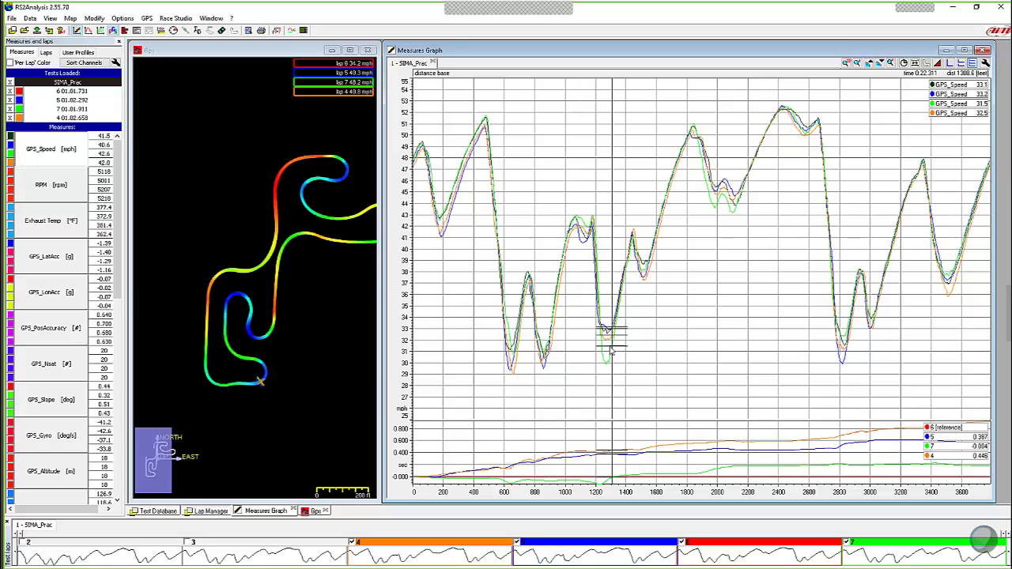
{"action": "mouse_move", "coordinate": [606, 352]}
{"action": "left_mouse_down"}
{"action": "mouse_move", "coordinate": [618, 351]}
{"action": "mouse_move", "coordinate": [616, 330]}
{"action": "left_mouse_up"}
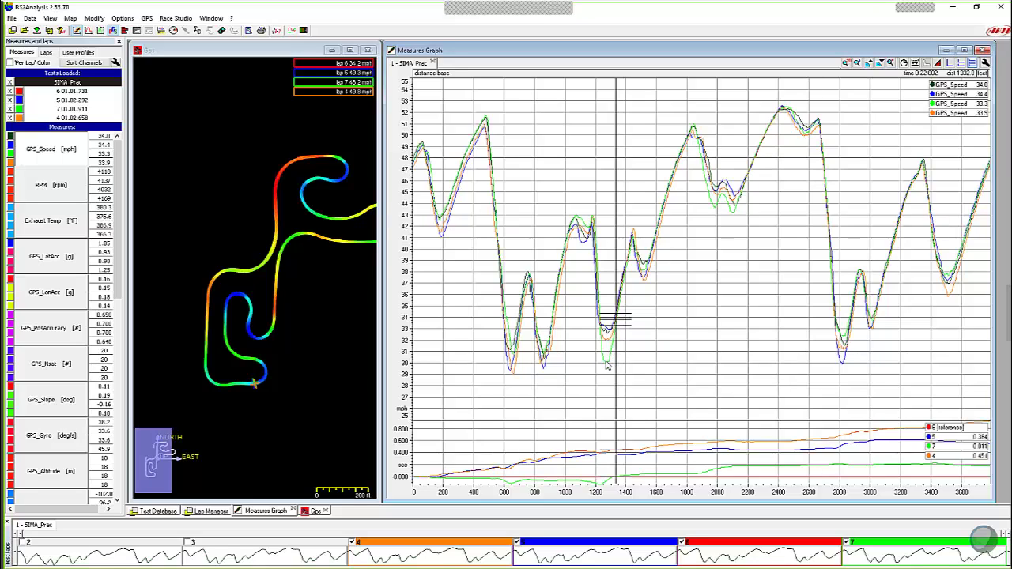
{"action": "left_click_drag", "start_coordinate": [611, 365], "coordinate": [606, 364]}
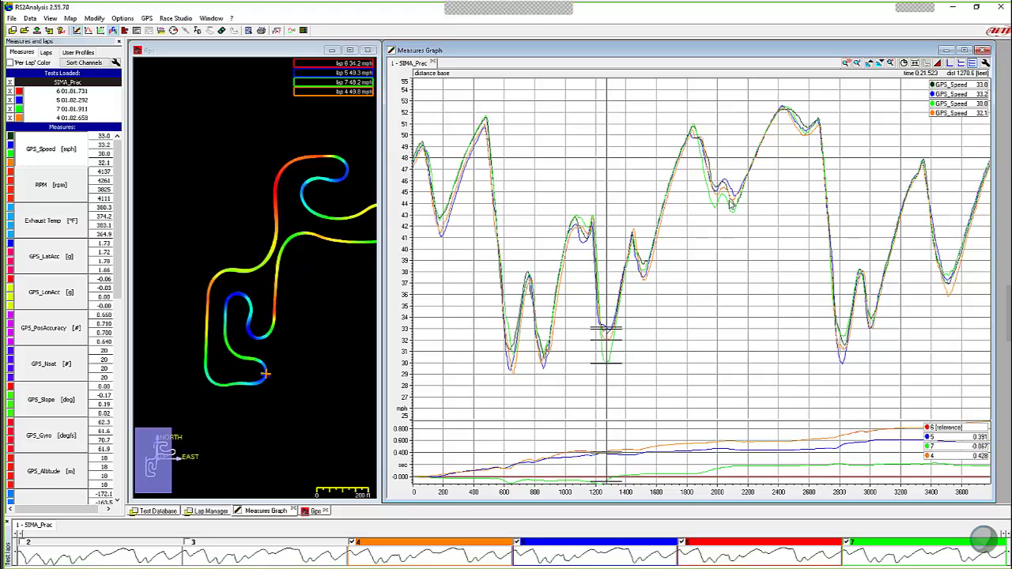
{"action": "mouse_move", "coordinate": [731, 202]}
{"action": "left_mouse_down"}
{"action": "mouse_move", "coordinate": [715, 166]}
{"action": "mouse_move", "coordinate": [698, 197]}
{"action": "mouse_move", "coordinate": [721, 204]}
{"action": "mouse_move", "coordinate": [716, 194]}
{"action": "mouse_move", "coordinate": [730, 202]}
{"action": "mouse_move", "coordinate": [701, 202]}
{"action": "mouse_move", "coordinate": [737, 210]}
{"action": "left_mouse_up"}
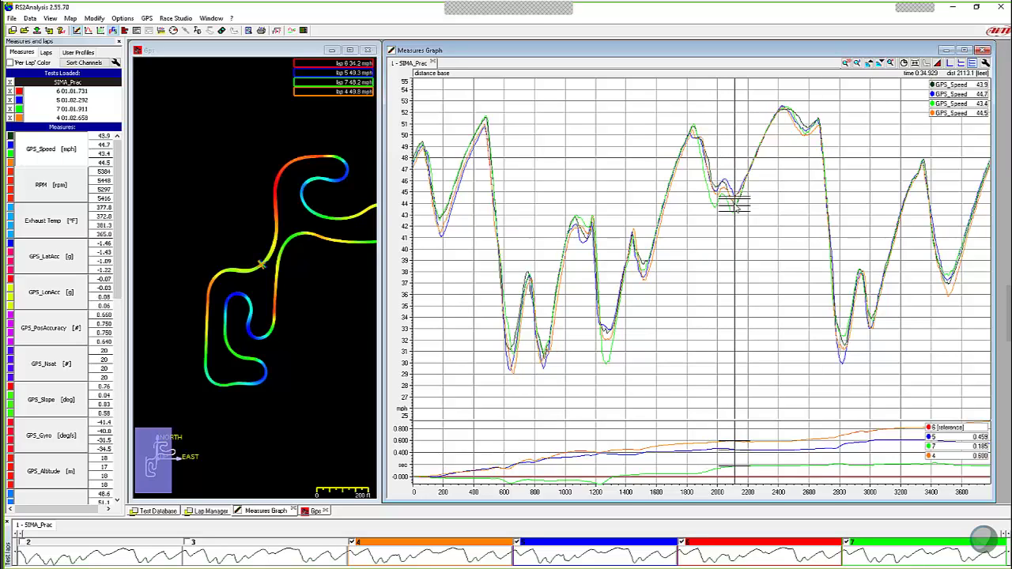
{"action": "mouse_move", "coordinate": [814, 139]}
{"action": "left_mouse_down"}
{"action": "mouse_move", "coordinate": [823, 140]}
{"action": "mouse_move", "coordinate": [806, 136]}
{"action": "left_mouse_up"}
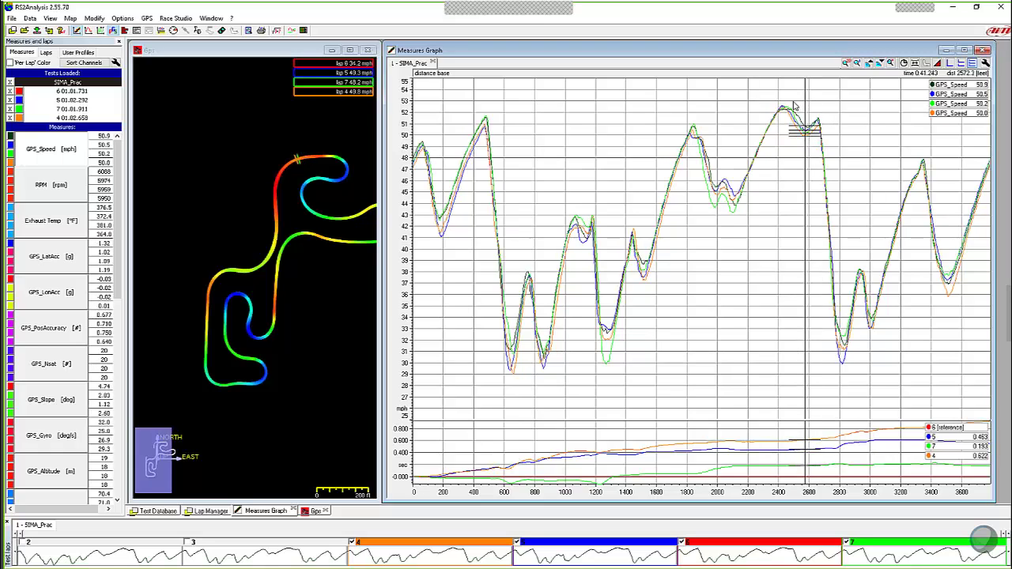
Read the four laps' speeds near 2500 ft, 2660 ft and the braking zone, ending at 1,833 ft.
{"action": "left_click", "coordinate": [794, 107]}
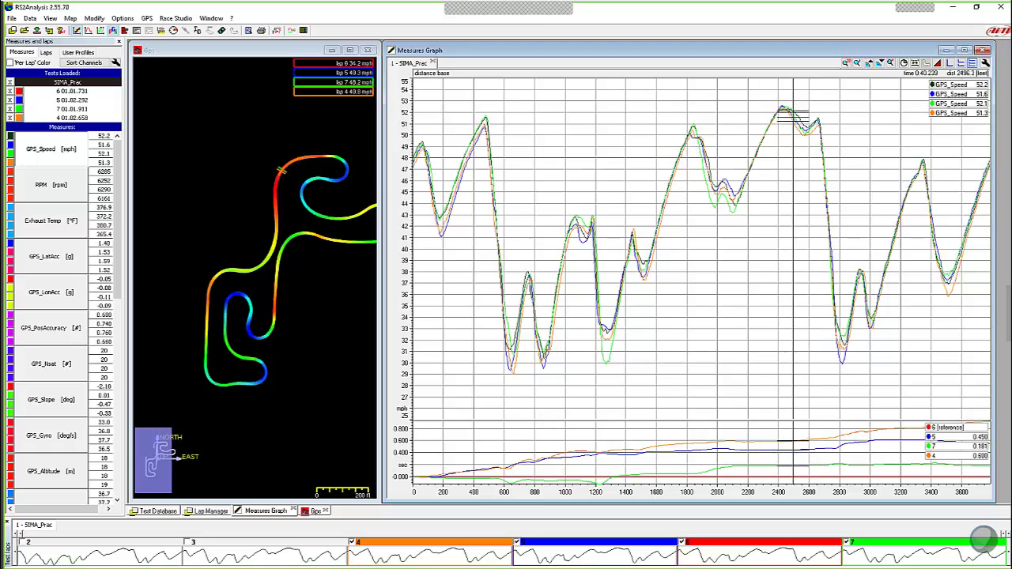
{"action": "left_click", "coordinate": [819, 131]}
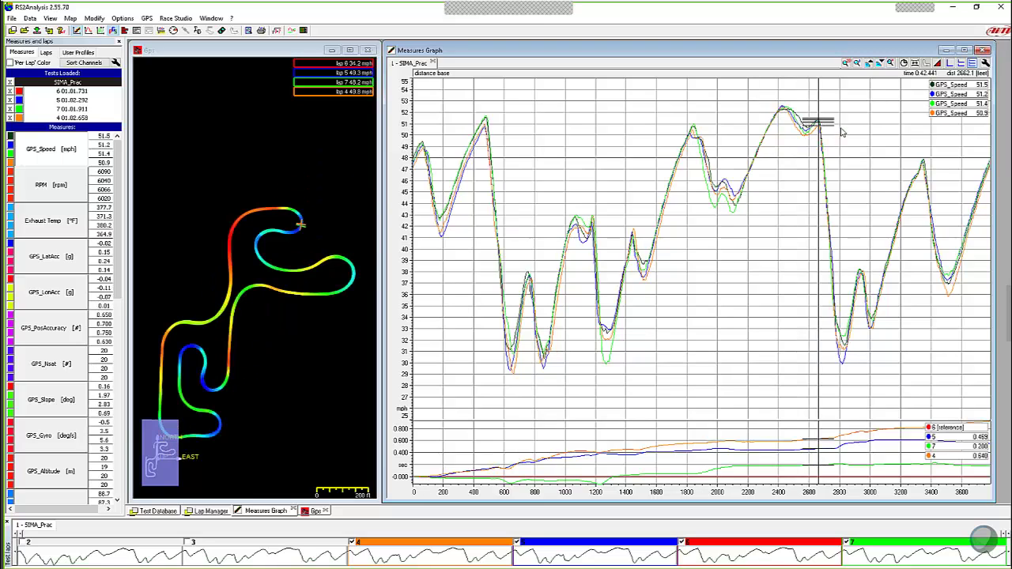
{"action": "left_click", "coordinate": [841, 135]}
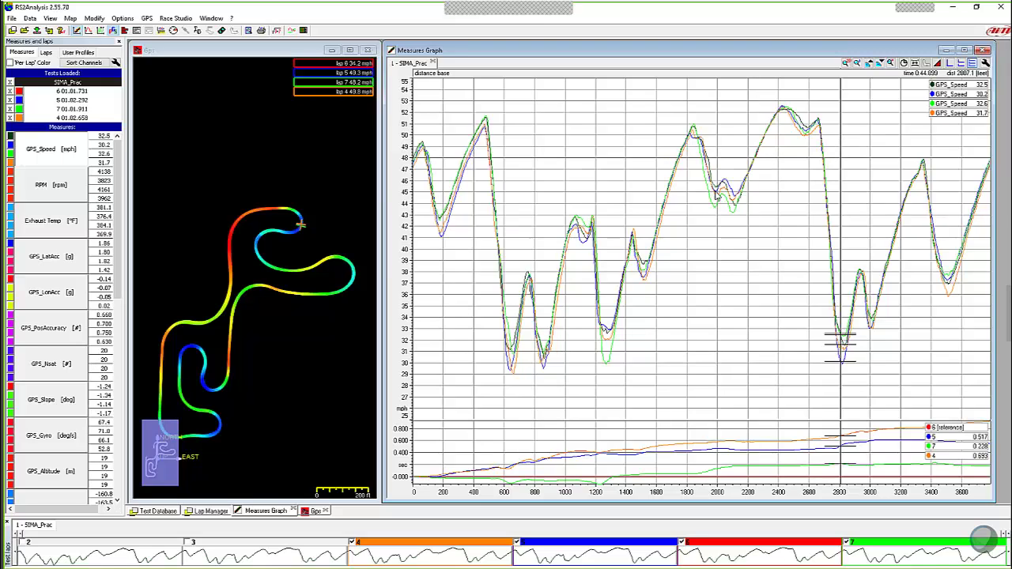
{"action": "mouse_move", "coordinate": [720, 198]}
{"action": "left_mouse_down"}
{"action": "mouse_move", "coordinate": [732, 198]}
{"action": "mouse_move", "coordinate": [691, 197]}
{"action": "left_mouse_up"}
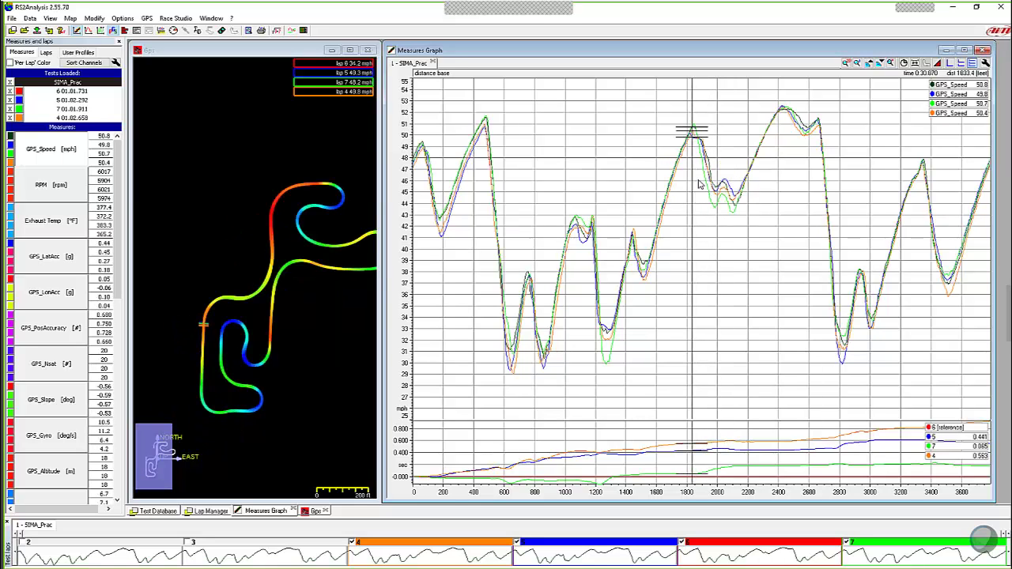
Move the cursor to the 2,424 ft top-speed peak, where all laps read 52.3–52.6 mph.
{"action": "left_click", "coordinate": [696, 166]}
{"action": "left_click_drag", "start_coordinate": [698, 167], "coordinate": [782, 159]}
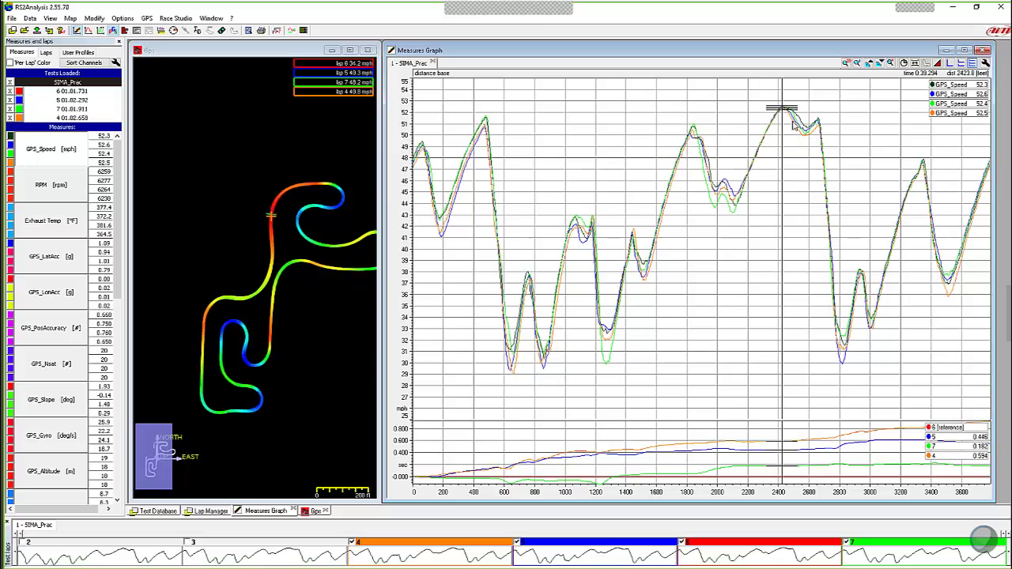
Step the comparison point back and forth between about 2530 and 2630 ft comparing lap speeds.
{"action": "left_click", "coordinate": [792, 120]}
{"action": "key", "text": "Right"}
{"action": "key", "text": "Right"}
{"action": "key", "text": "Right"}
{"action": "key", "text": "Right"}
{"action": "key", "text": "Right"}
{"action": "key", "text": "Right"}
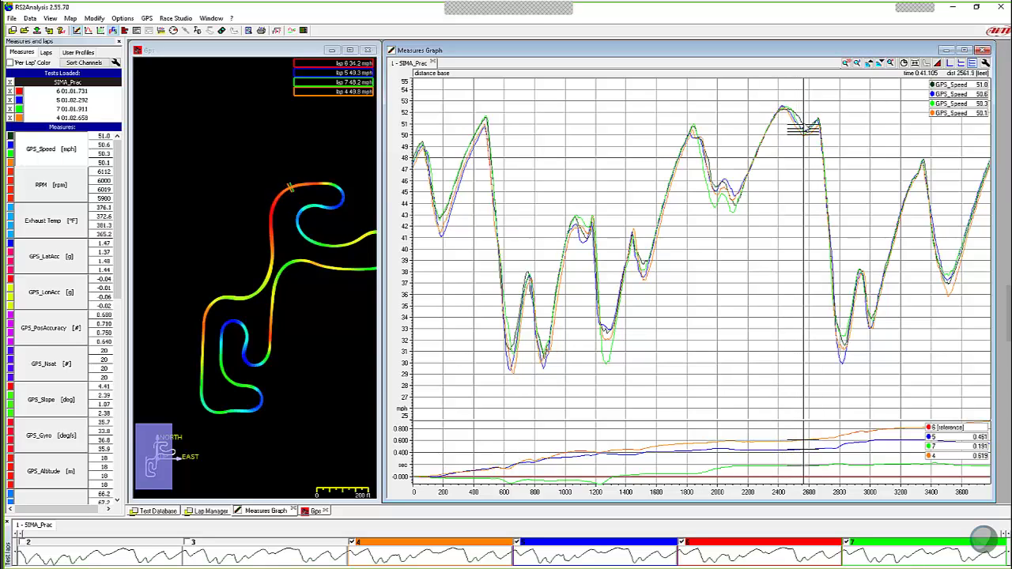
{"action": "left_click", "coordinate": [786, 125]}
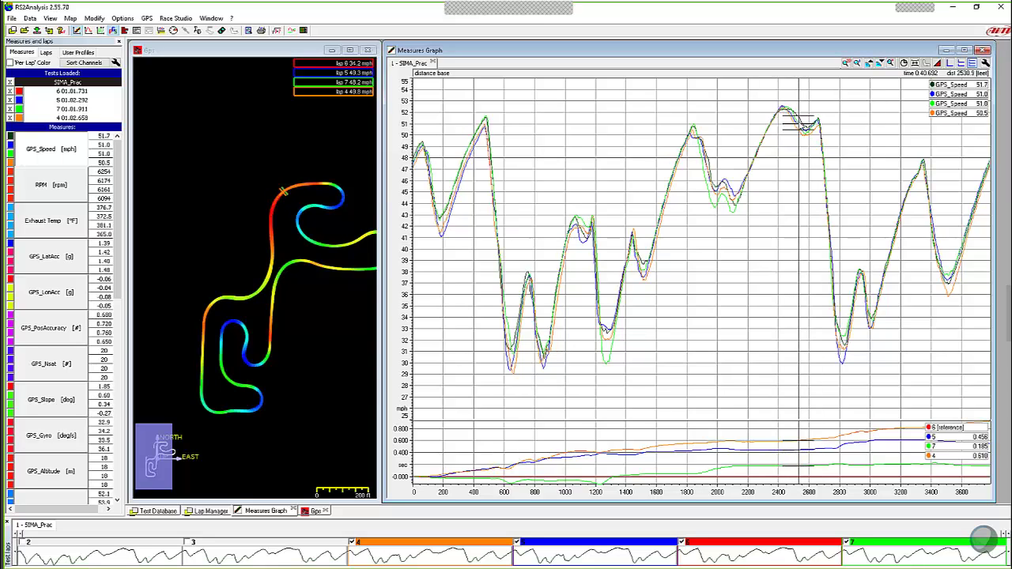
{"action": "key", "text": "Right"}
{"action": "key", "text": "Right"}
{"action": "key", "text": "Right"}
{"action": "key", "text": "Right"}
{"action": "key", "text": "Right"}
{"action": "key", "text": "Right"}
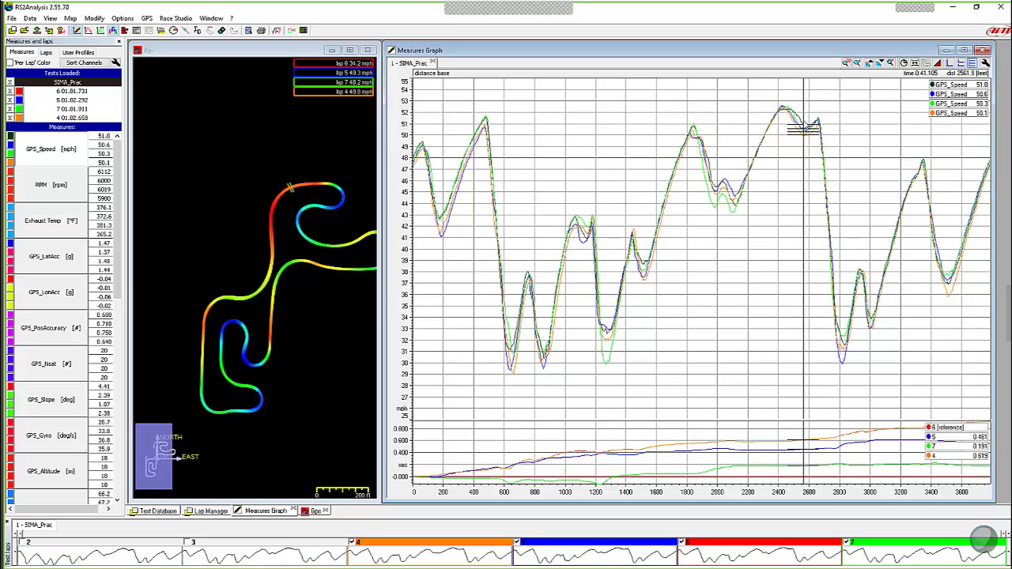
{"action": "key", "text": "Right"}
{"action": "key", "text": "Right"}
{"action": "key", "text": "Right"}
{"action": "key", "text": "Right"}
{"action": "key", "text": "Right"}
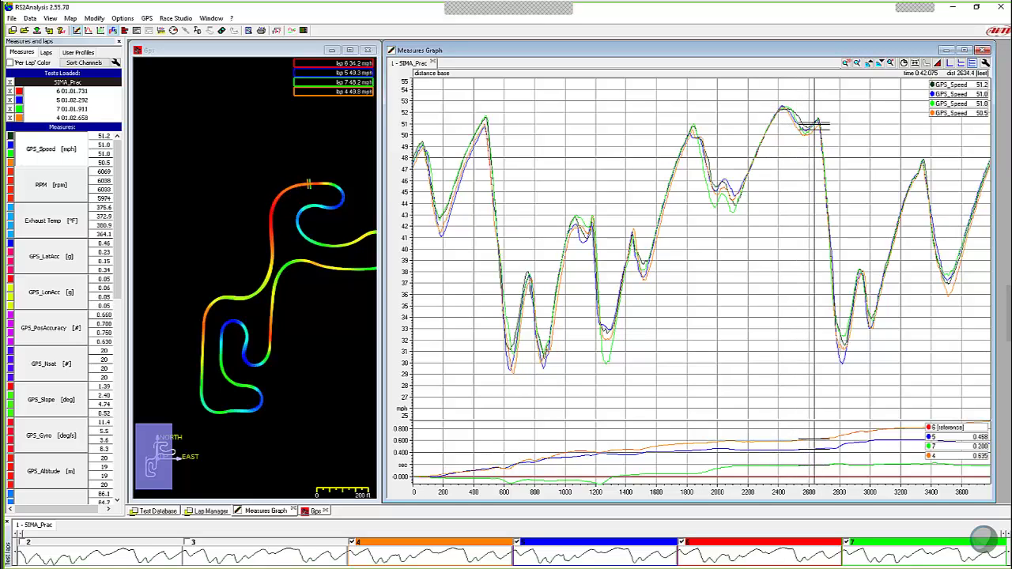
{"action": "key", "text": "Left"}
{"action": "key", "text": "Left"}
{"action": "key", "text": "Left"}
{"action": "key", "text": "Left"}
{"action": "key", "text": "Left"}
{"action": "key", "text": "Left"}
{"action": "key", "text": "Left"}
{"action": "key", "text": "Left"}
{"action": "key", "text": "Left"}
{"action": "key", "text": "Left"}
{"action": "key", "text": "Left"}
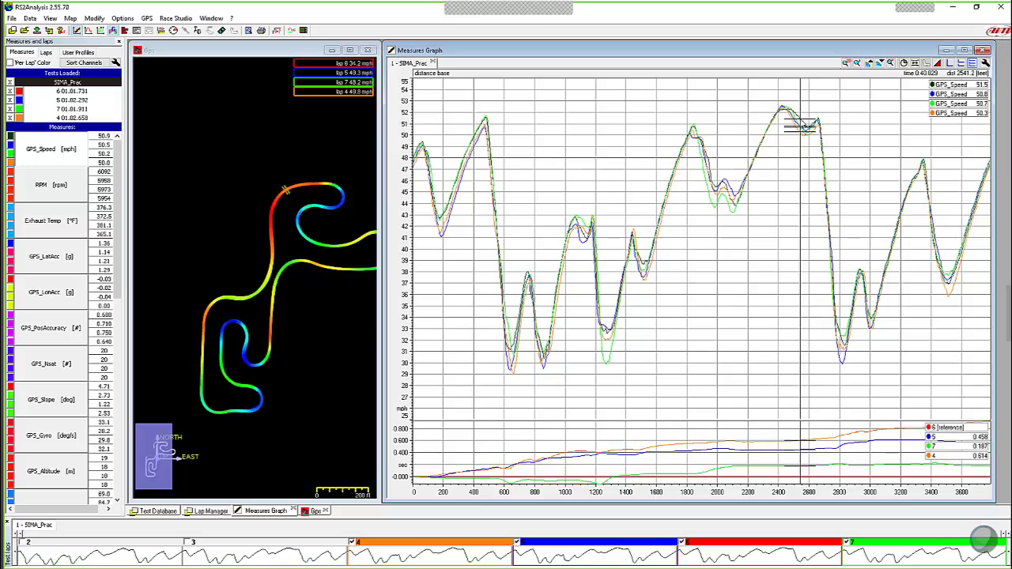
{"action": "key", "text": "Right"}
{"action": "key", "text": "Right"}
{"action": "key", "text": "Right"}
{"action": "key", "text": "Right"}
{"action": "key", "text": "Right"}
{"action": "key", "text": "Right"}
{"action": "key", "text": "Right"}
{"action": "key", "text": "Right"}
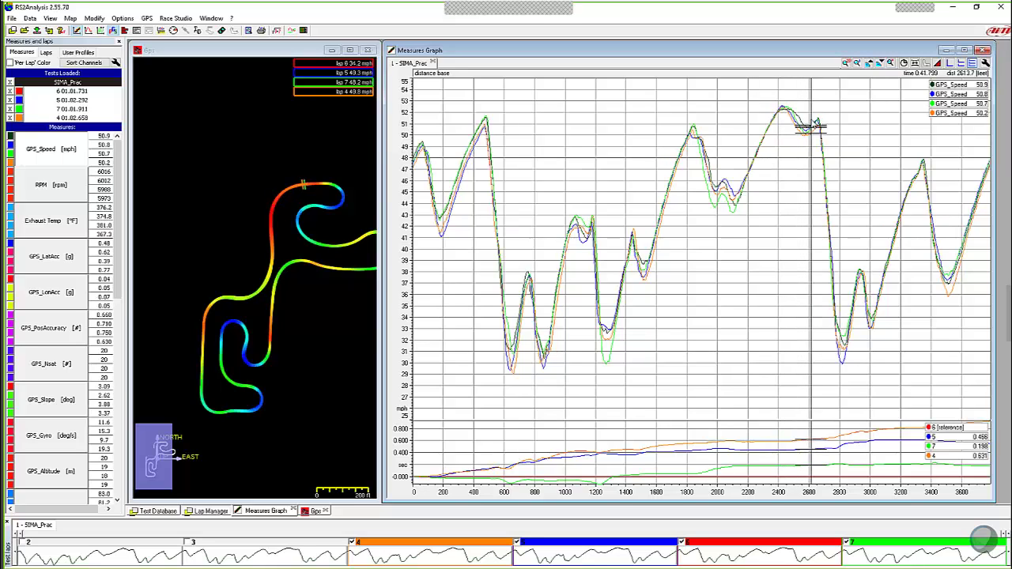
{"action": "key", "text": "Right"}
{"action": "key", "text": "Right"}
{"action": "key", "text": "Right"}
{"action": "key", "text": "Right"}
{"action": "key", "text": "Left"}
{"action": "key", "text": "Left"}
{"action": "key", "text": "Left"}
{"action": "key", "text": "Left"}
{"action": "key", "text": "Left"}
{"action": "key", "text": "Left"}
{"action": "key", "text": "Left"}
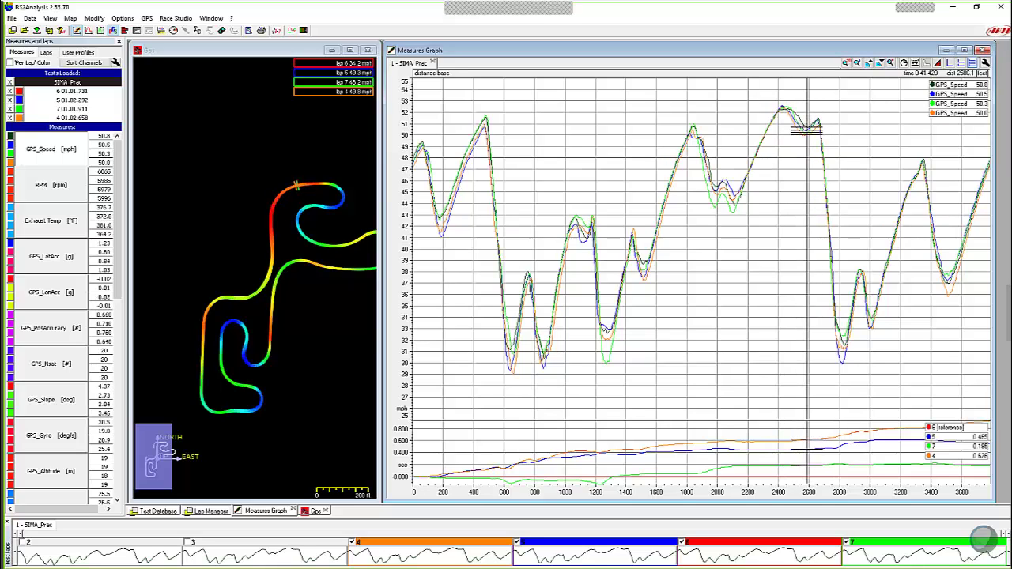
Bring the comparison point back to the 2,451 ft top-speed peak, where all laps read 52.3 mph.
{"action": "mouse_move", "coordinate": [804, 125]}
{"action": "left_mouse_down"}
{"action": "mouse_move", "coordinate": [789, 122]}
{"action": "mouse_move", "coordinate": [816, 124]}
{"action": "left_mouse_up"}
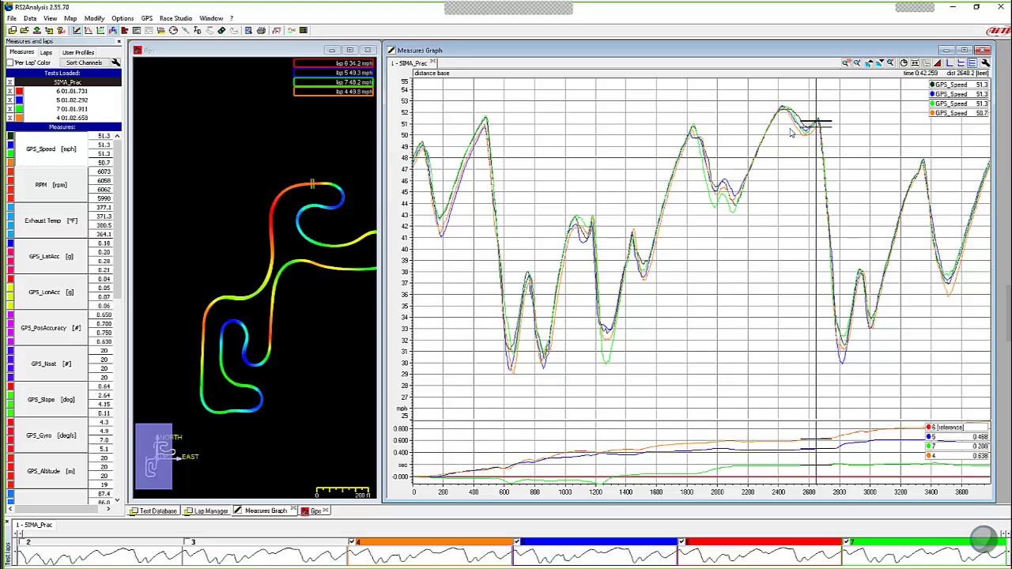
{"action": "left_click", "coordinate": [788, 128]}
{"action": "left_click_drag", "start_coordinate": [788, 127], "coordinate": [805, 139]}
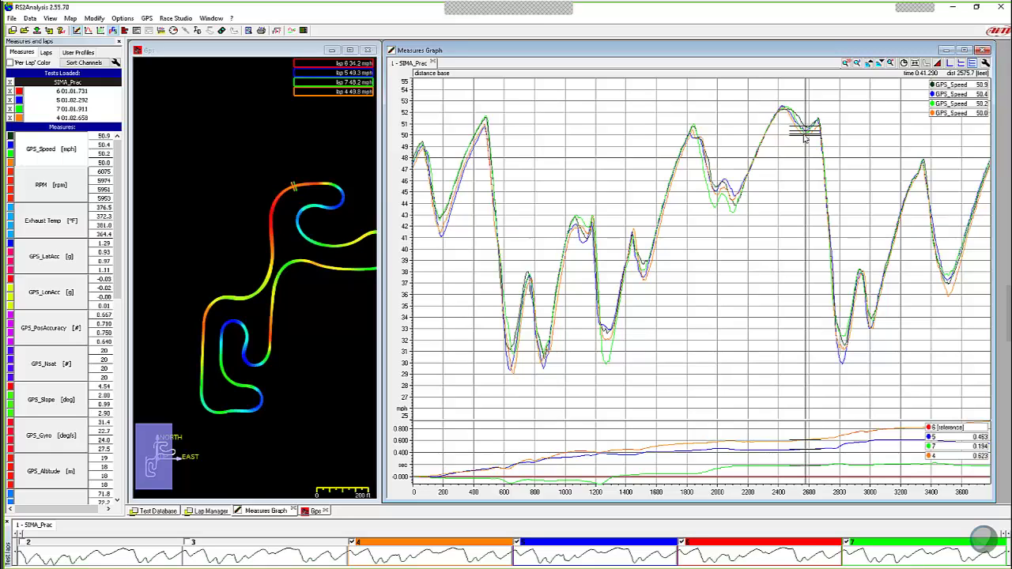
{"action": "mouse_move", "coordinate": [787, 117]}
{"action": "left_mouse_down"}
{"action": "mouse_move", "coordinate": [806, 117]}
{"action": "mouse_move", "coordinate": [785, 109]}
{"action": "left_mouse_up"}
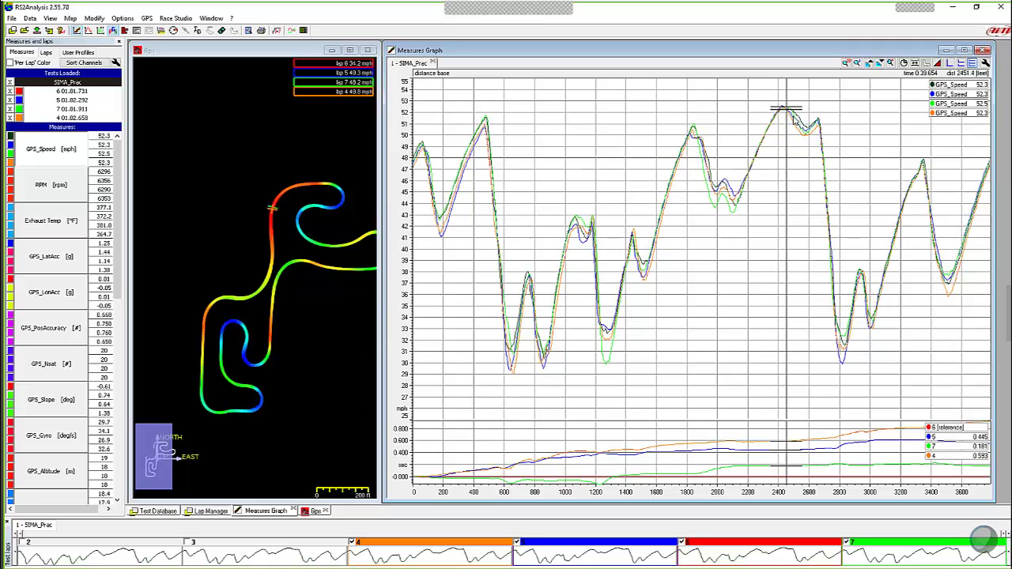
Move the cursor to the 2,565 ft dip after the peak, where laps read 50.1–50.9 mph.
{"action": "left_click_drag", "start_coordinate": [786, 109], "coordinate": [805, 128]}
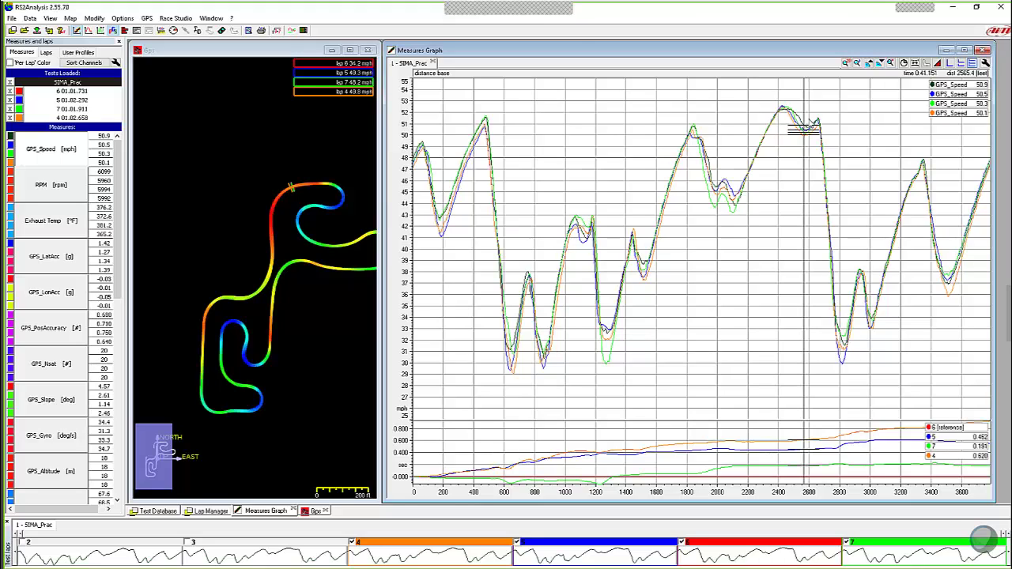
{"action": "left_click", "coordinate": [771, 117]}
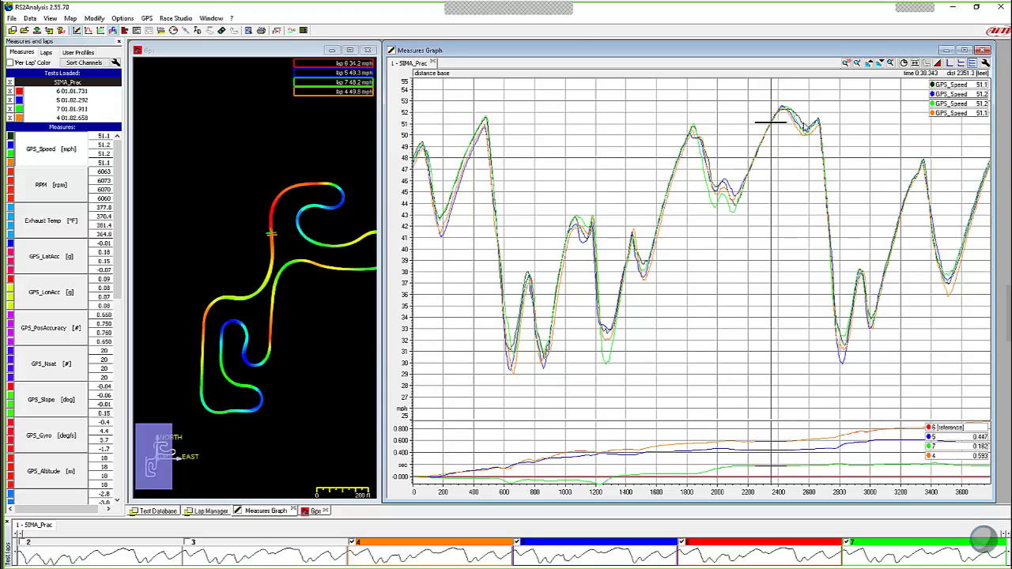
{"action": "left_click", "coordinate": [805, 129]}
{"action": "mouse_move", "coordinate": [805, 129]}
{"action": "left_mouse_down"}
{"action": "mouse_move", "coordinate": [793, 130]}
{"action": "mouse_move", "coordinate": [806, 130]}
{"action": "left_mouse_up"}
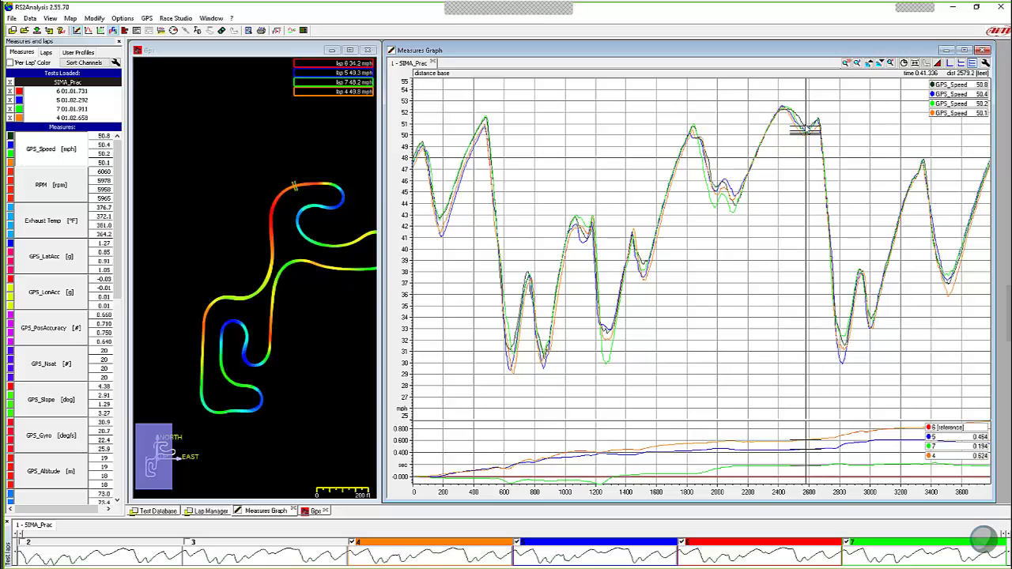
Place the cursor at 2,900 ft in the slow corner, where laps 5, 7, 4 trail by 0.574, 0.200, 0.742 s.
{"action": "left_click", "coordinate": [856, 118]}
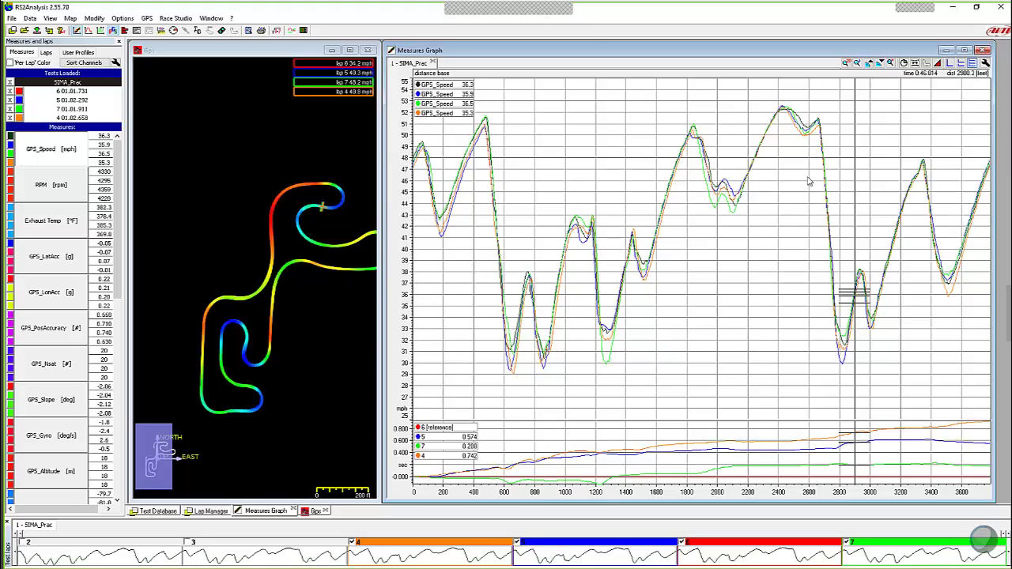
Move the cursor to the 3,345 ft speed peak, where all four laps read about 47.7 mph.
{"action": "left_click_drag", "start_coordinate": [815, 148], "coordinate": [827, 139]}
{"action": "scroll", "coordinate": [846, 151], "scroll_direction": "up", "scroll_amount": 3}
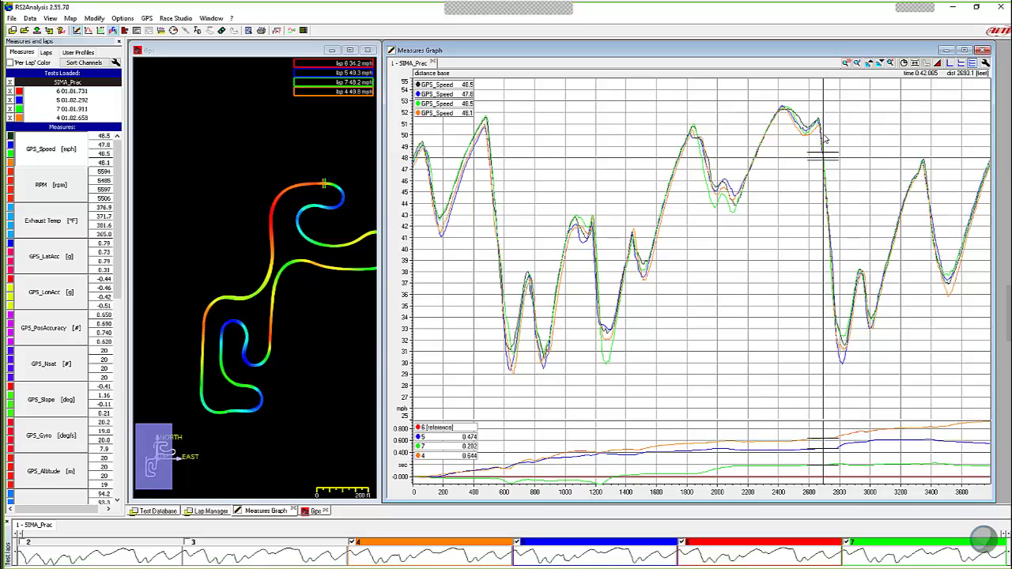
{"action": "mouse_move", "coordinate": [909, 176]}
{"action": "left_mouse_down"}
{"action": "mouse_move", "coordinate": [919, 178]}
{"action": "mouse_move", "coordinate": [922, 163]}
{"action": "mouse_move", "coordinate": [925, 196]}
{"action": "mouse_move", "coordinate": [912, 163]}
{"action": "mouse_move", "coordinate": [926, 221]}
{"action": "mouse_move", "coordinate": [894, 237]}
{"action": "mouse_move", "coordinate": [920, 178]}
{"action": "mouse_move", "coordinate": [919, 210]}
{"action": "mouse_move", "coordinate": [924, 168]}
{"action": "mouse_move", "coordinate": [923, 178]}
{"action": "left_mouse_up"}
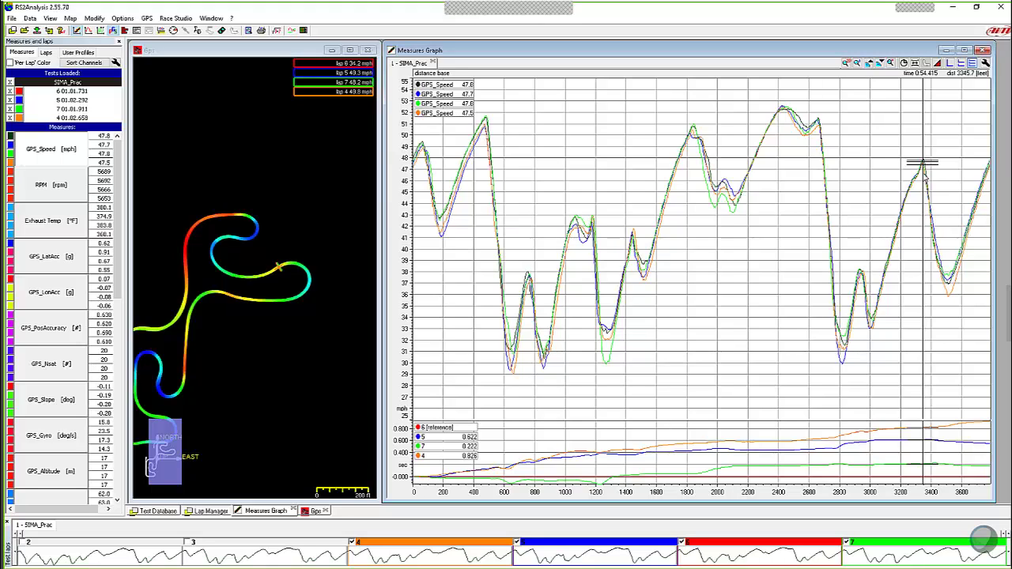
Compare the laps' speeds at 200 ft, then sweep the graph cursor from 1900 ft onward.
{"action": "left_click", "coordinate": [444, 222]}
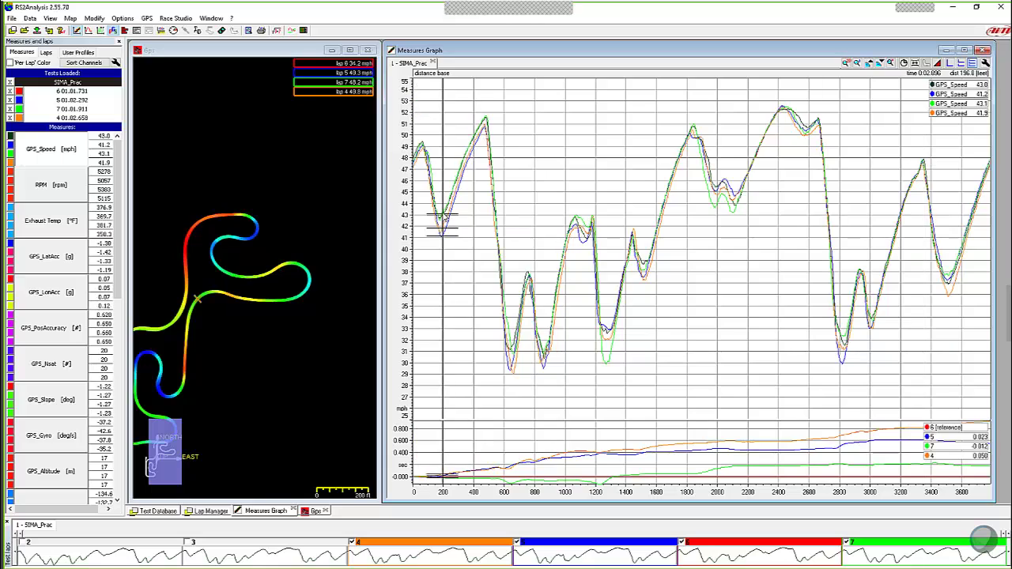
{"action": "left_click", "coordinate": [717, 203]}
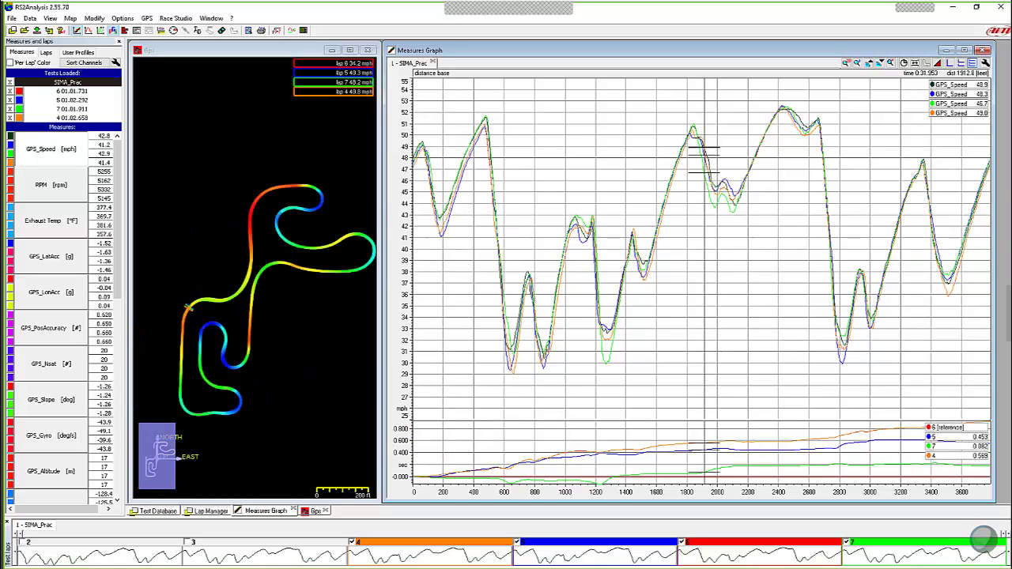
{"action": "mouse_move", "coordinate": [717, 202]}
{"action": "left_mouse_down"}
{"action": "mouse_move", "coordinate": [741, 202]}
{"action": "mouse_move", "coordinate": [720, 198]}
{"action": "mouse_move", "coordinate": [787, 115]}
{"action": "mouse_move", "coordinate": [808, 136]}
{"action": "mouse_move", "coordinate": [797, 136]}
{"action": "left_mouse_up"}
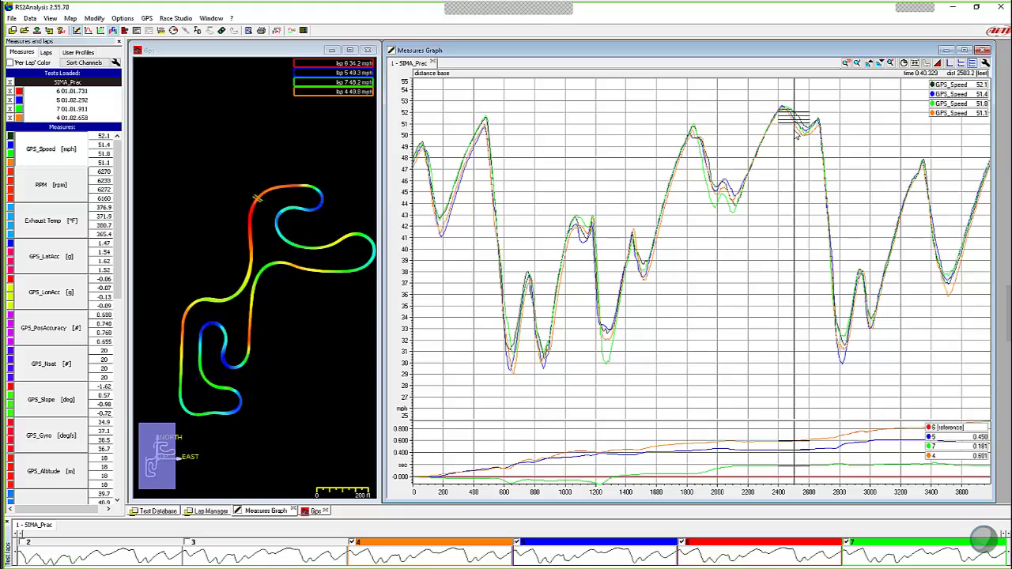